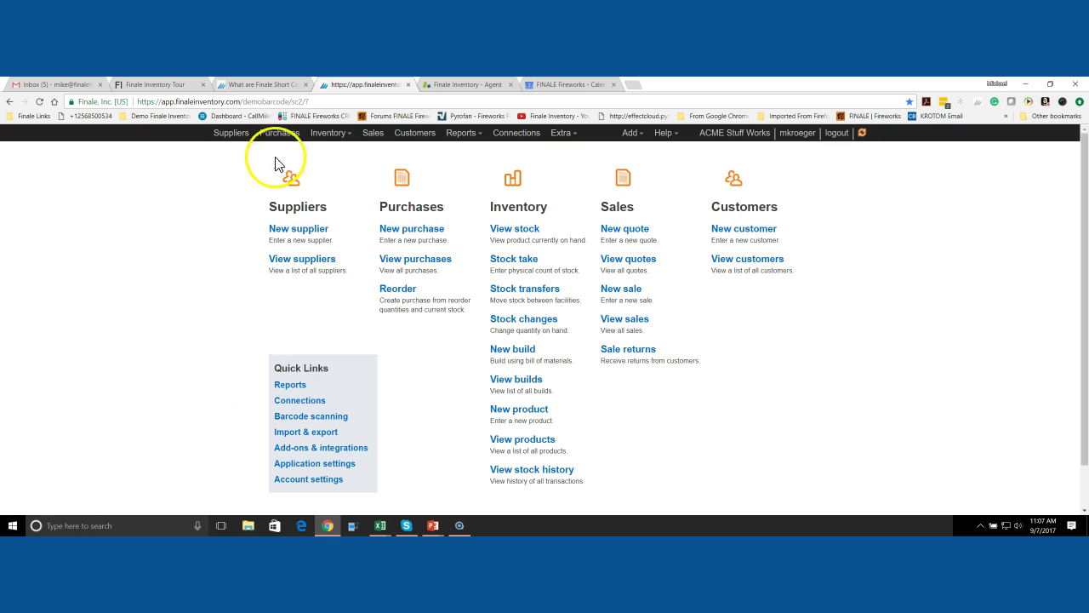
Step: Open the inventory's product lookups list and filter it with the search term "look"
{"action": "left_click", "coordinate": [345, 137]}
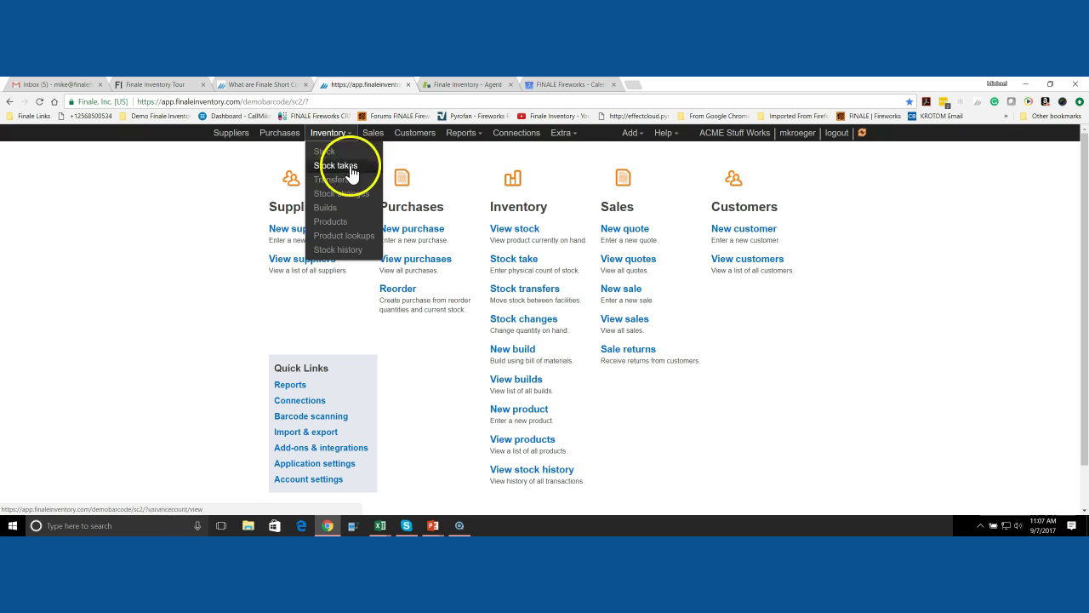
{"action": "left_click", "coordinate": [358, 232]}
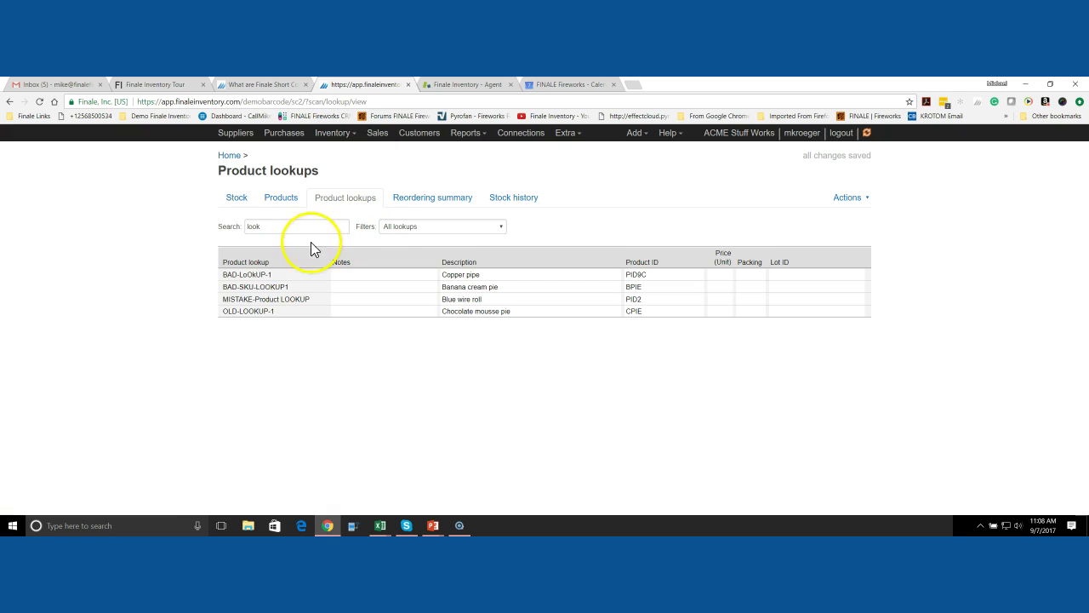
{"action": "double_click", "coordinate": [288, 228]}
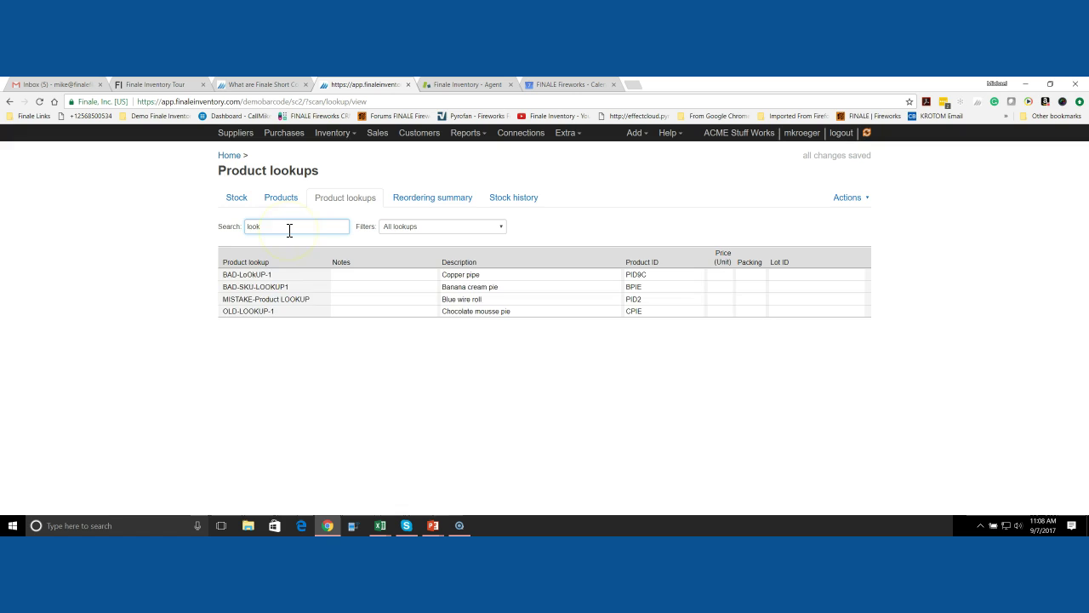
{"action": "key", "text": "BackSpace"}
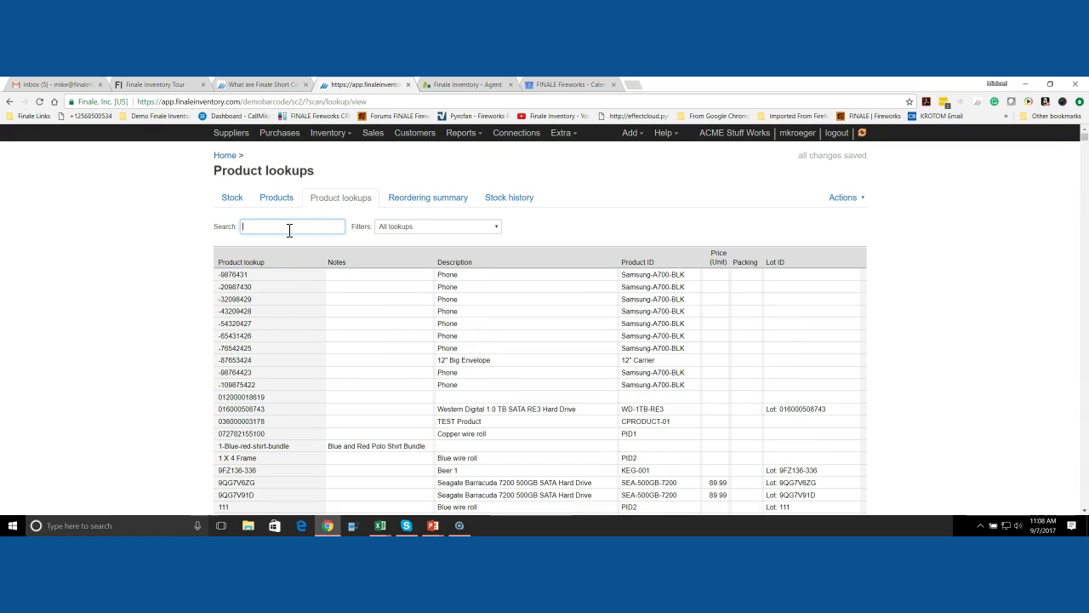
{"action": "scroll", "coordinate": [341, 364], "scroll_direction": "down", "scroll_amount": 5}
{"action": "scroll", "coordinate": [312, 361], "scroll_direction": "up", "scroll_amount": 10}
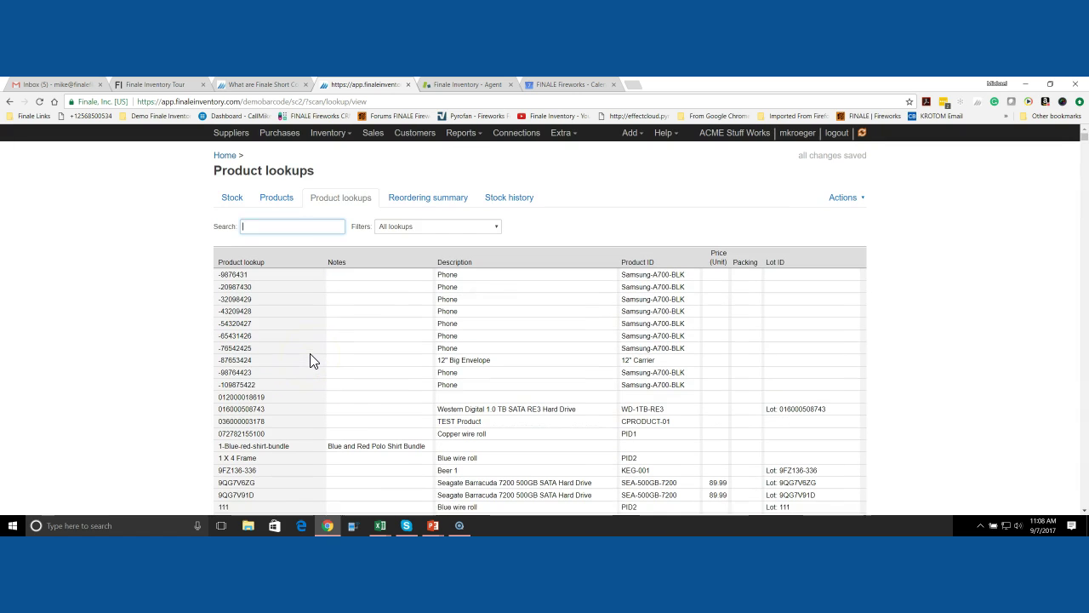
{"action": "type", "text": "lo"}
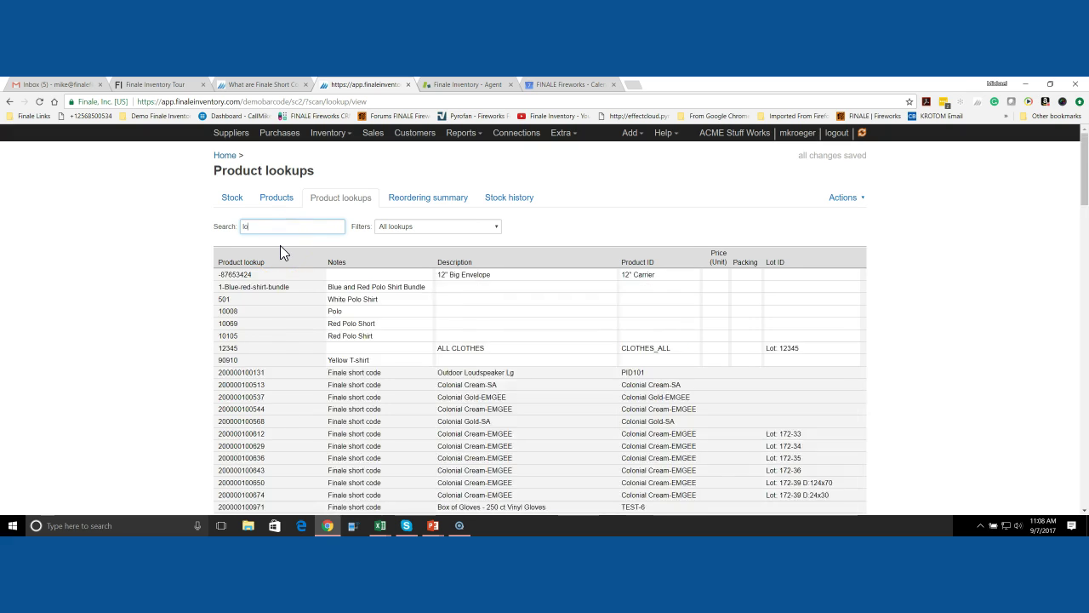
{"action": "type", "text": "ok"}
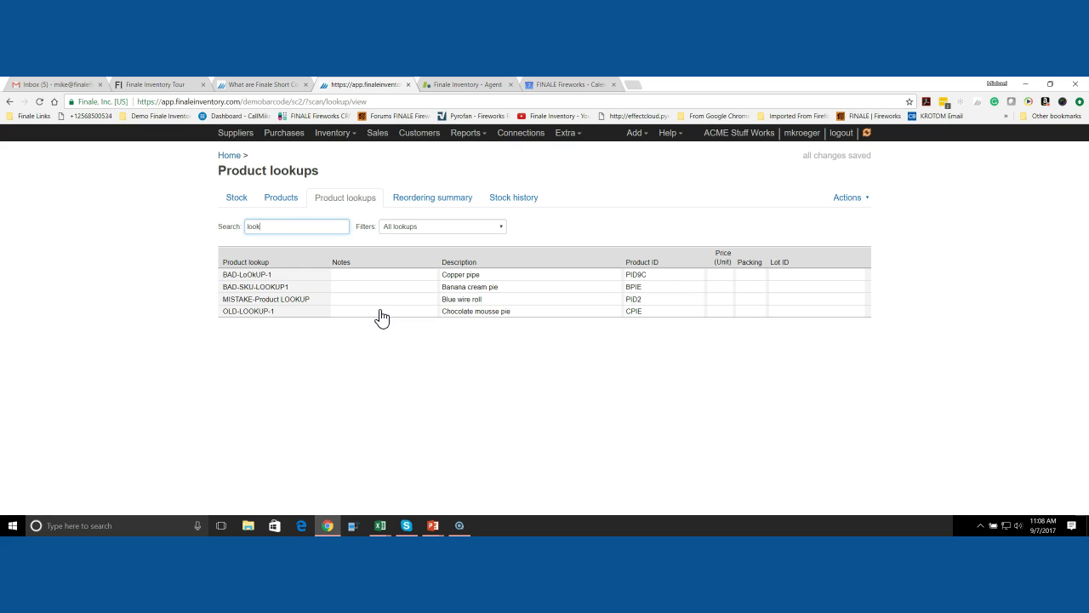
Step: Clear the product ID of the BAD-LoOkUP-1 lookup and save the change
{"action": "left_click", "coordinate": [649, 278]}
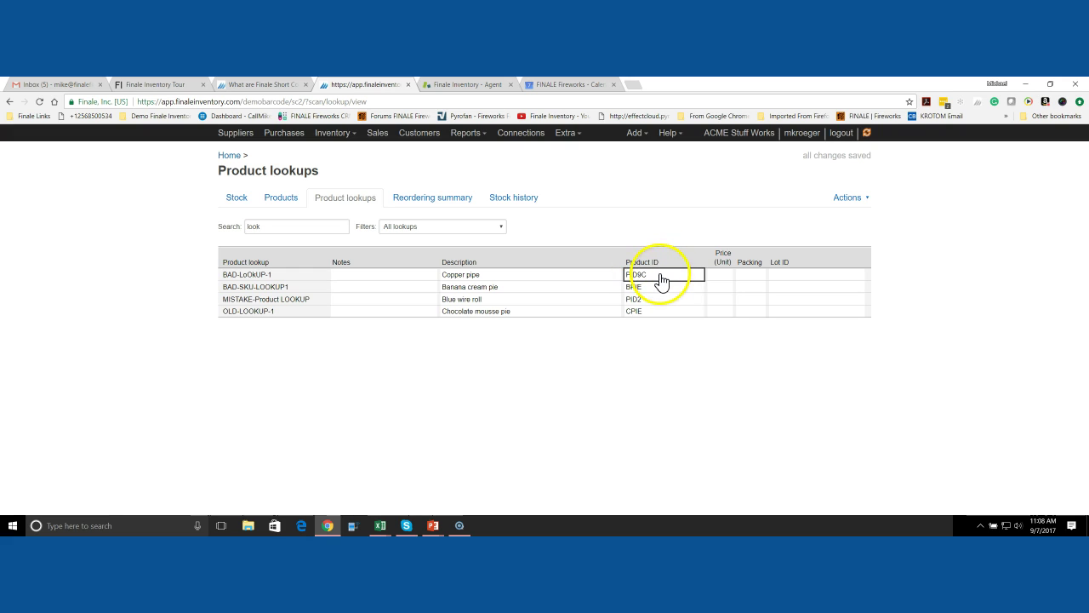
{"action": "key", "text": "BackSpace"}
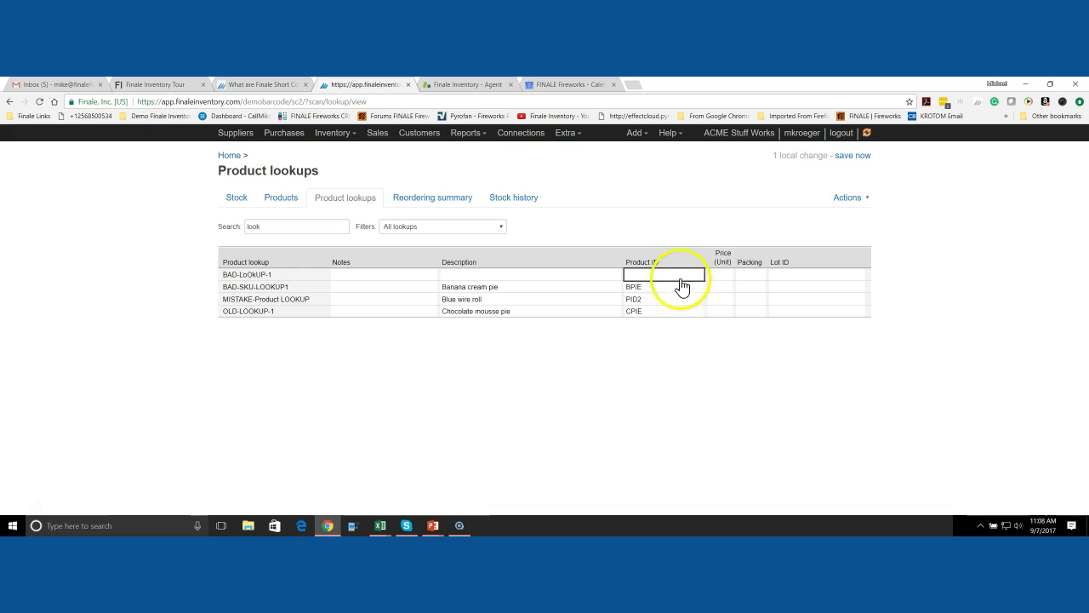
{"action": "left_click", "coordinate": [851, 157]}
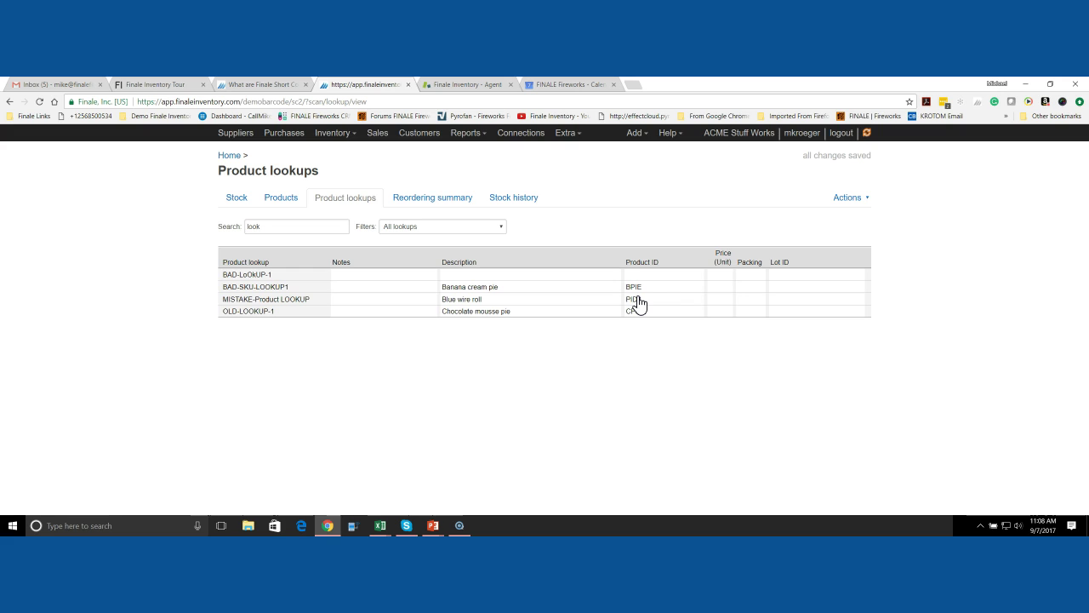
{"action": "left_click", "coordinate": [644, 281]}
{"action": "left_click", "coordinate": [632, 322]}
{"action": "left_click", "coordinate": [637, 286]}
{"action": "left_click", "coordinate": [643, 306]}
Step: Switch to the Book2 workbook in Excel and clear the Product ID values in B2:B5, keeping the header
{"action": "mouse_move", "coordinate": [386, 528]}
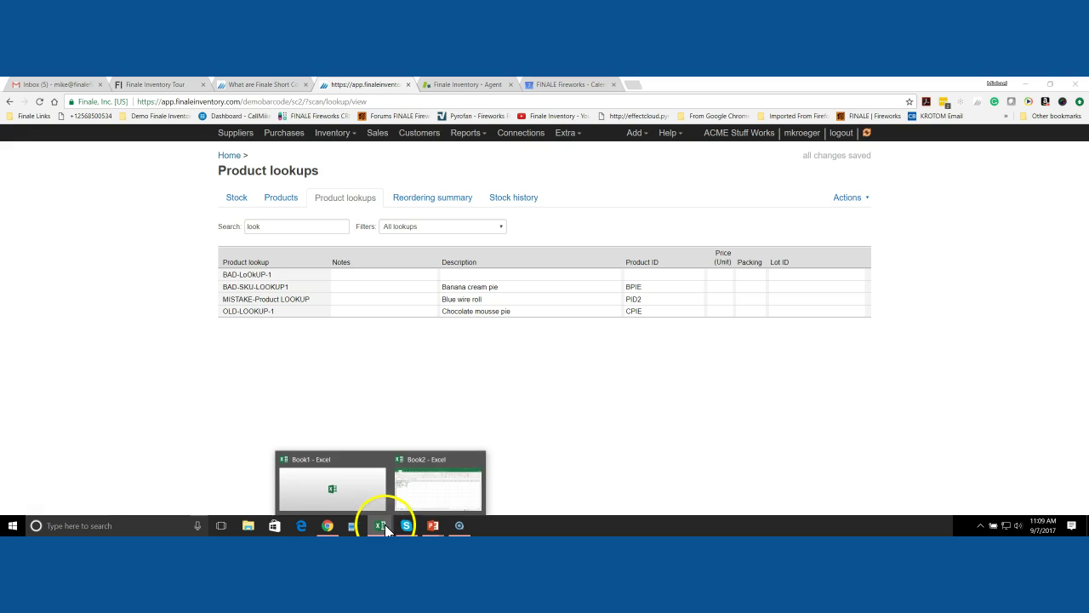
{"action": "left_click", "coordinate": [423, 495]}
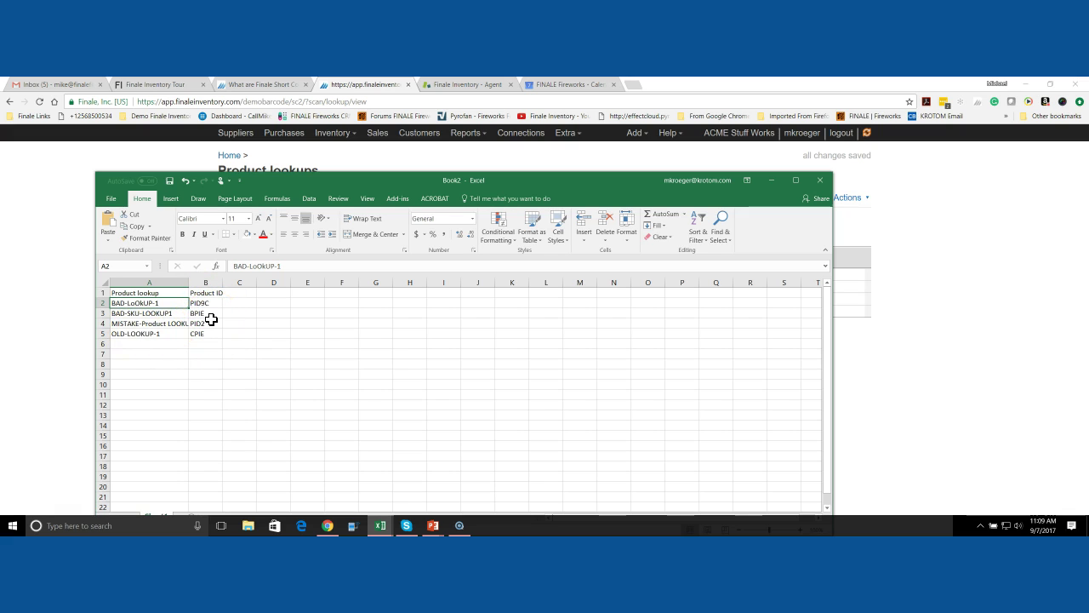
{"action": "left_click_drag", "start_coordinate": [204, 303], "coordinate": [212, 341]}
{"action": "key", "text": "Delete"}
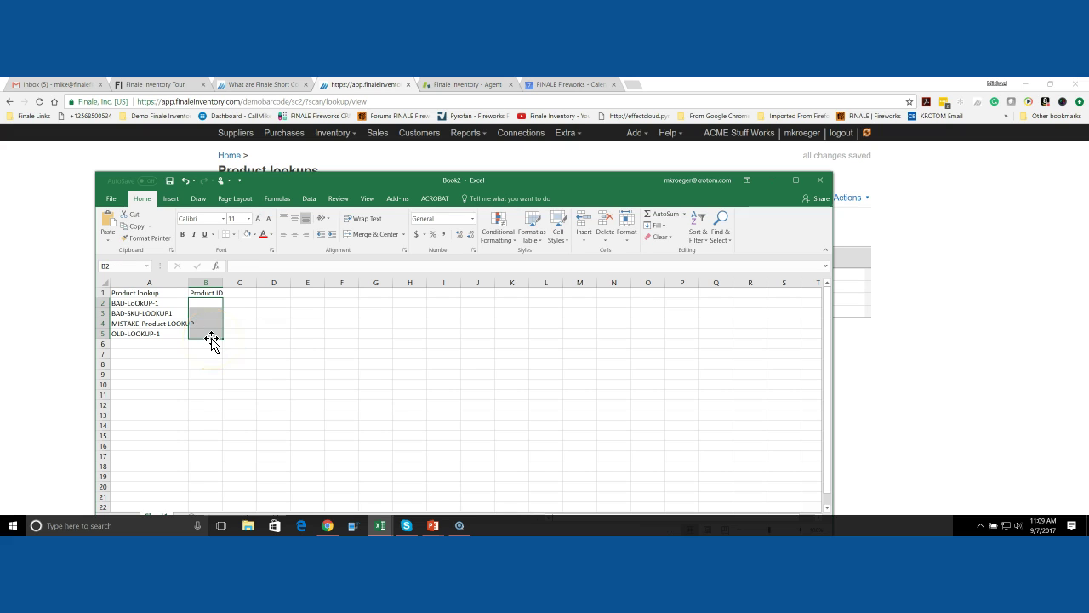
{"action": "left_click", "coordinate": [218, 355]}
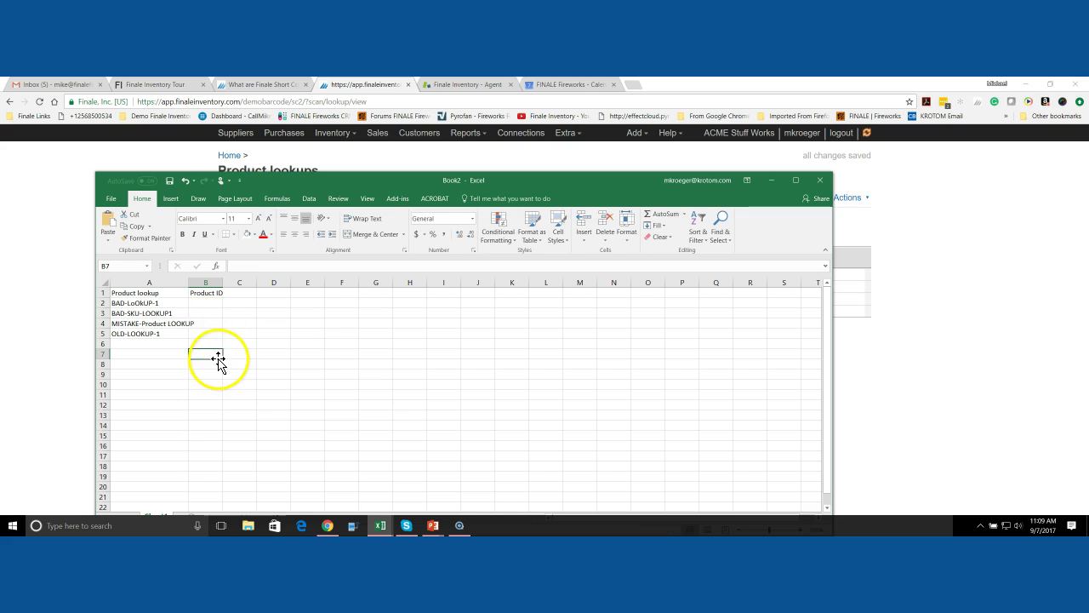
Step: Copy the product lookup table with its headers, cells A1:B5
{"action": "left_click", "coordinate": [170, 293]}
{"action": "left_click_drag", "start_coordinate": [170, 294], "coordinate": [212, 335]}
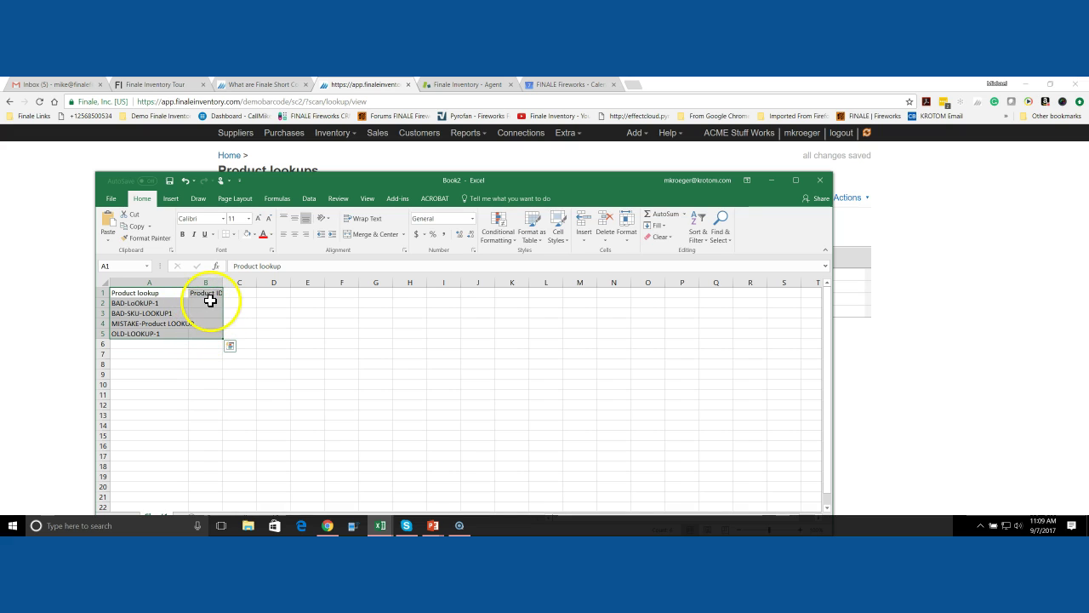
{"action": "right_click", "coordinate": [203, 315]}
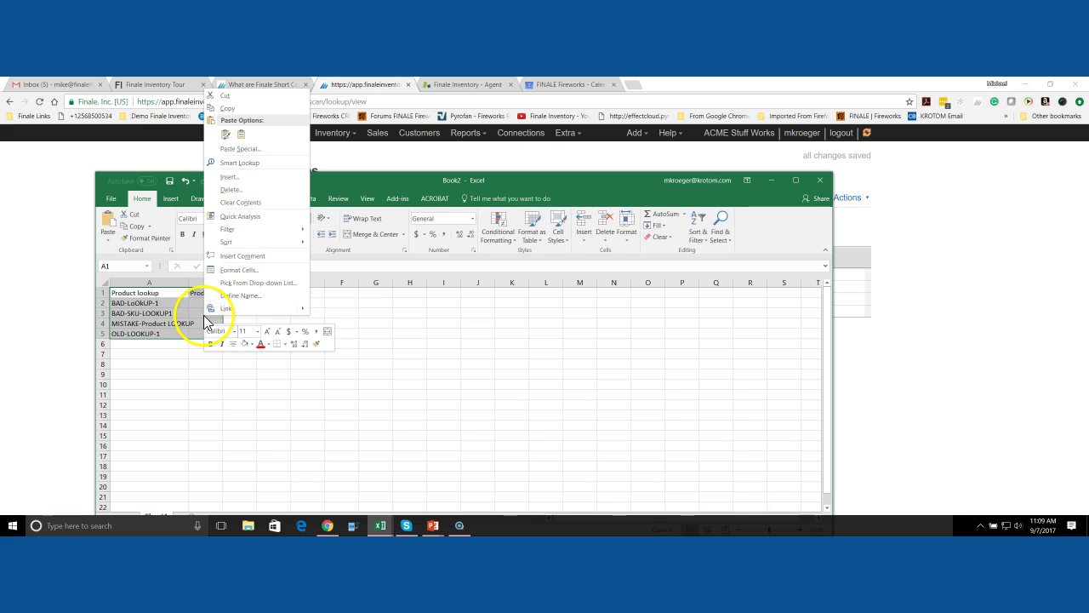
{"action": "left_click", "coordinate": [227, 109]}
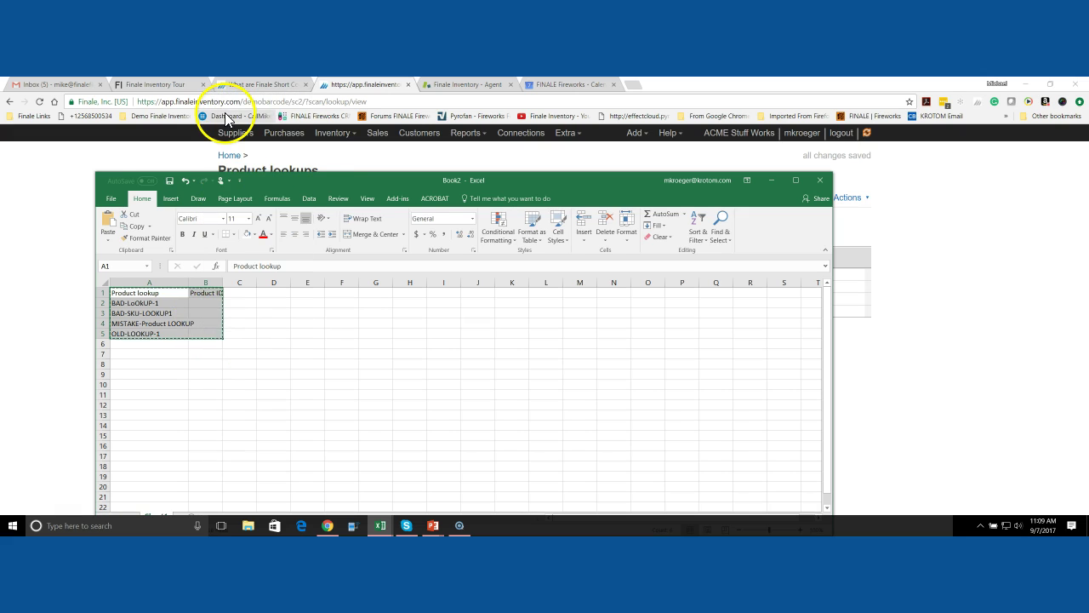
Step: Return to Finale Inventory in the browser and open the import that batch creates and updates product lookups
{"action": "left_click", "coordinate": [126, 160]}
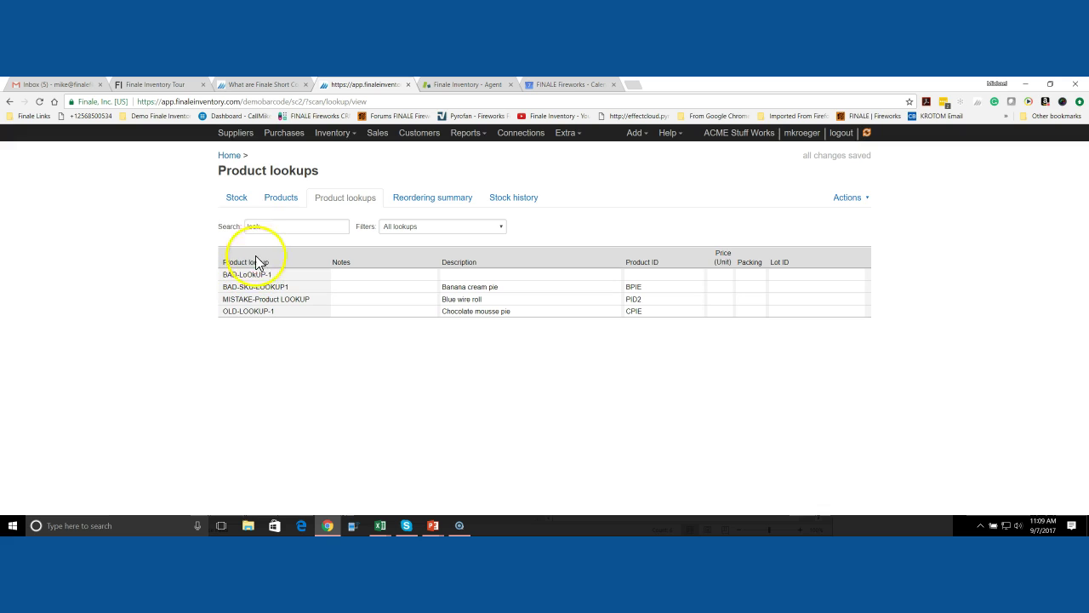
{"action": "left_click", "coordinate": [228, 156]}
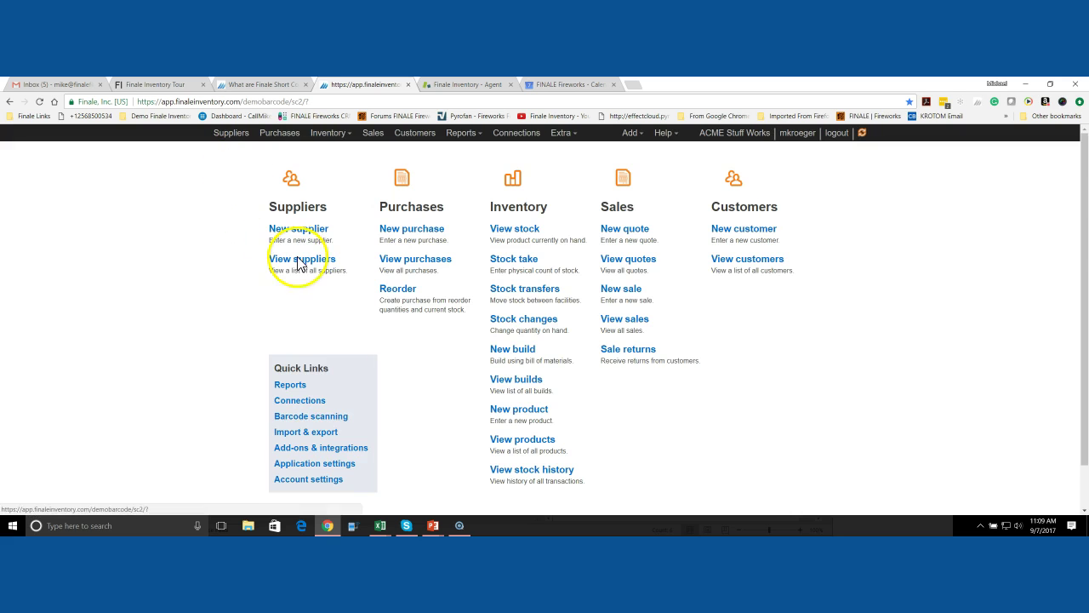
{"action": "left_click", "coordinate": [306, 432]}
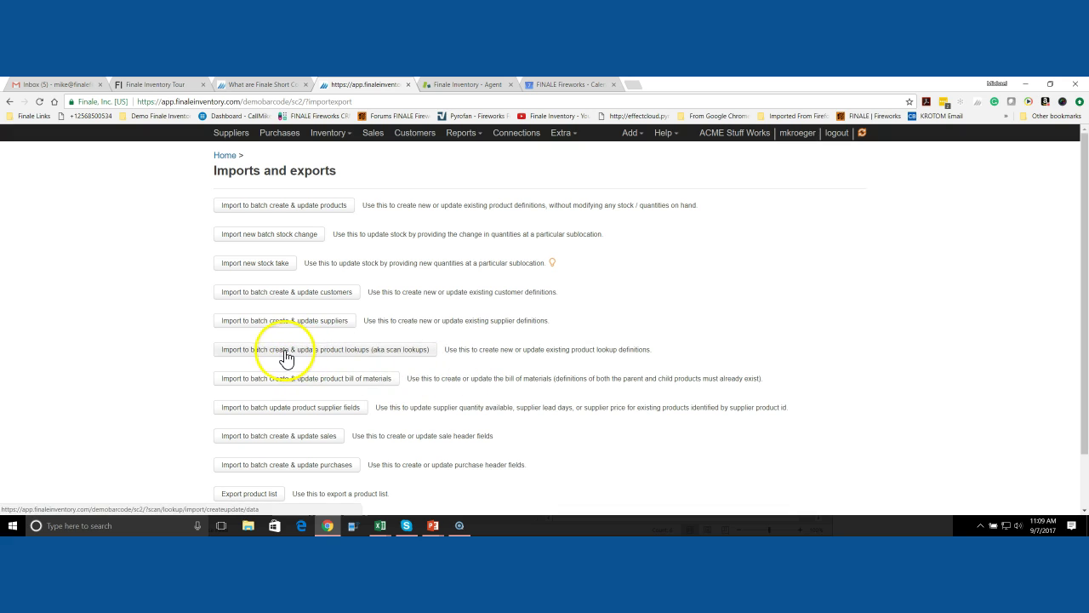
{"action": "left_click", "coordinate": [358, 361]}
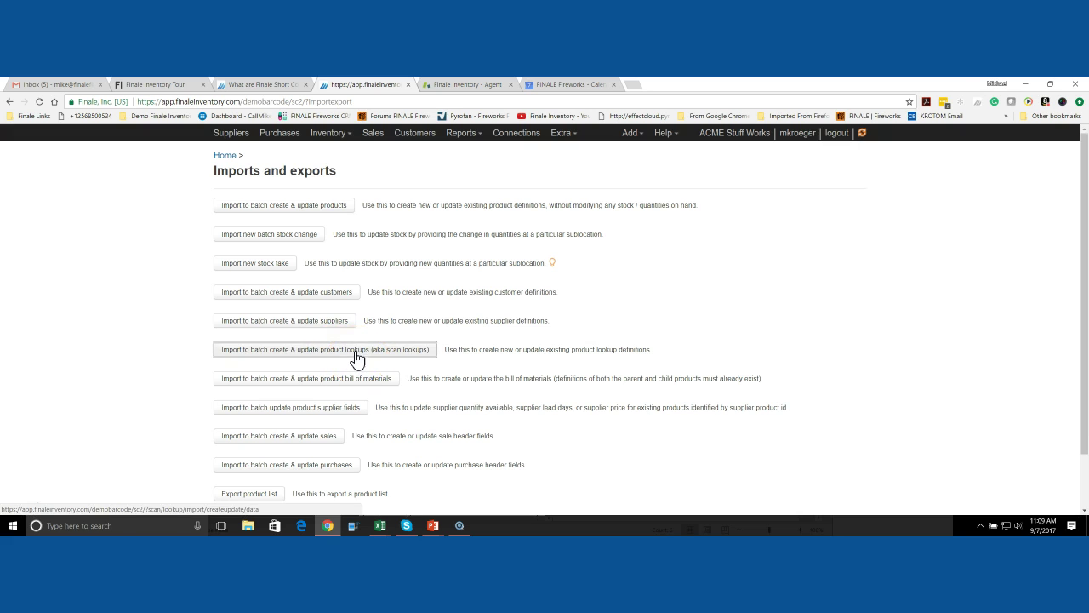
Step: Paste the copied lookup table into the import, accept the previewed column assignments and commit the product lookup update
{"action": "right_click", "coordinate": [449, 338]}
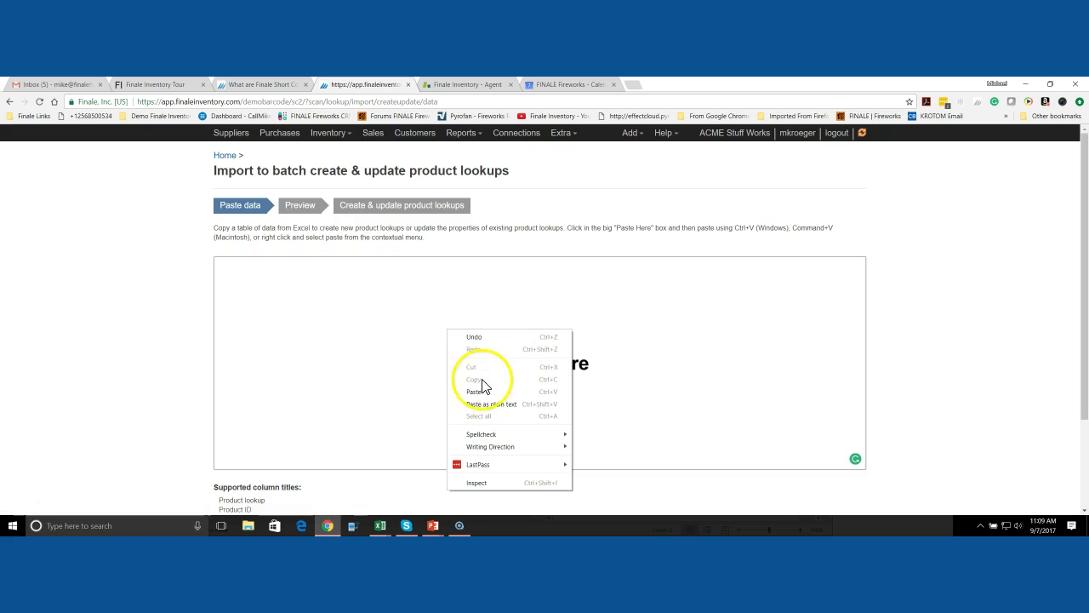
{"action": "left_click", "coordinate": [481, 382]}
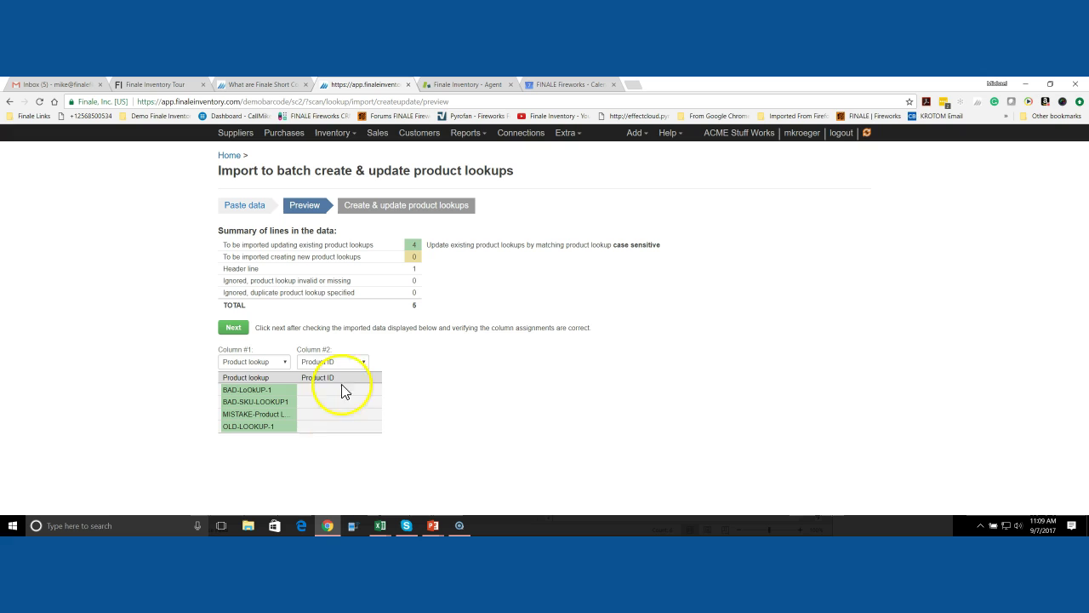
{"action": "left_click", "coordinate": [242, 330]}
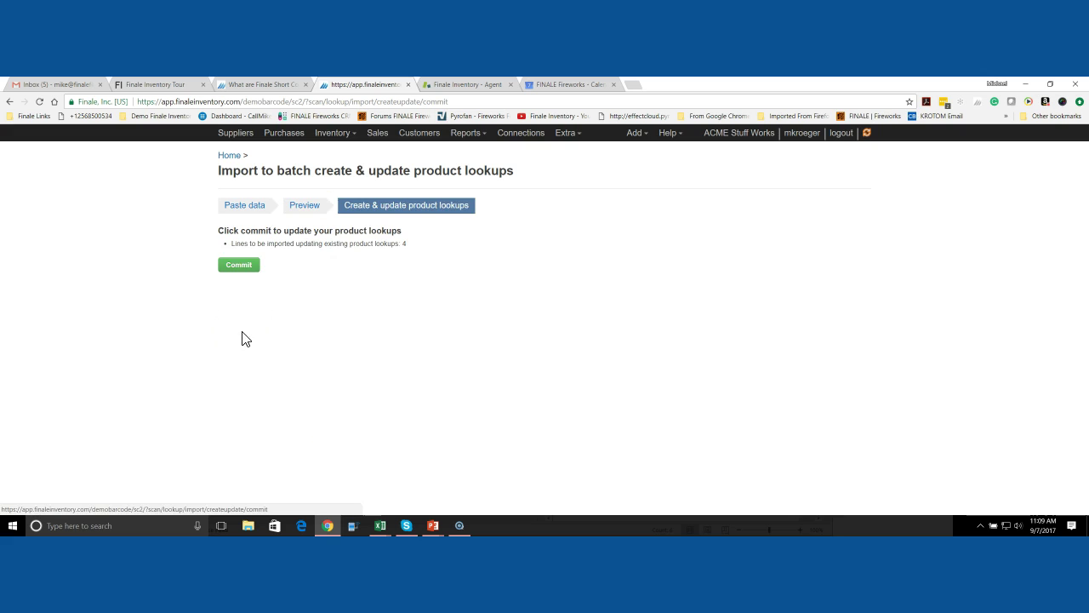
{"action": "left_click", "coordinate": [239, 265]}
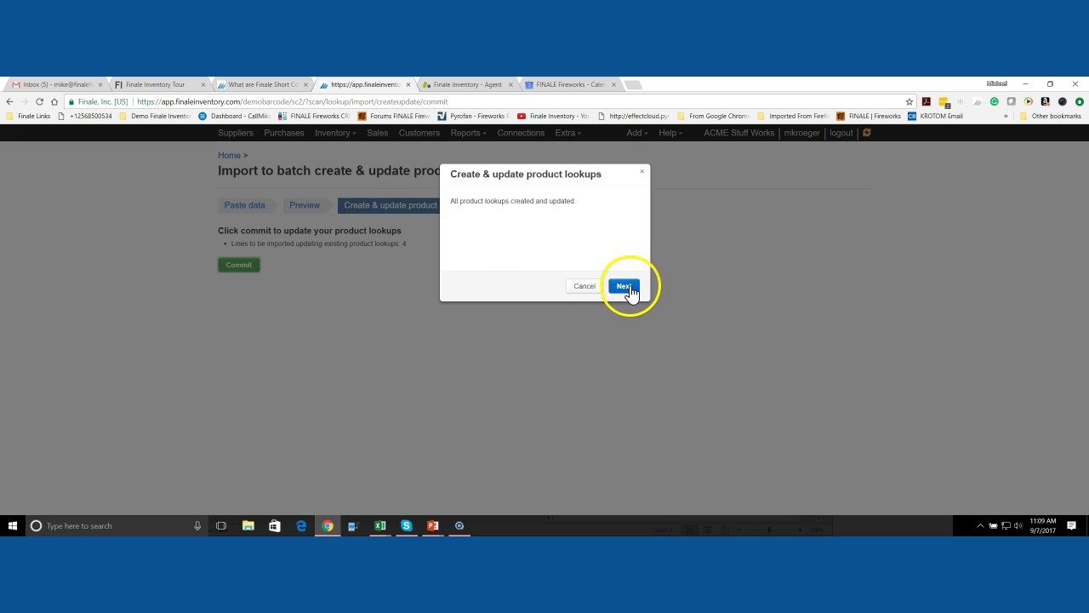
{"action": "left_click", "coordinate": [623, 286]}
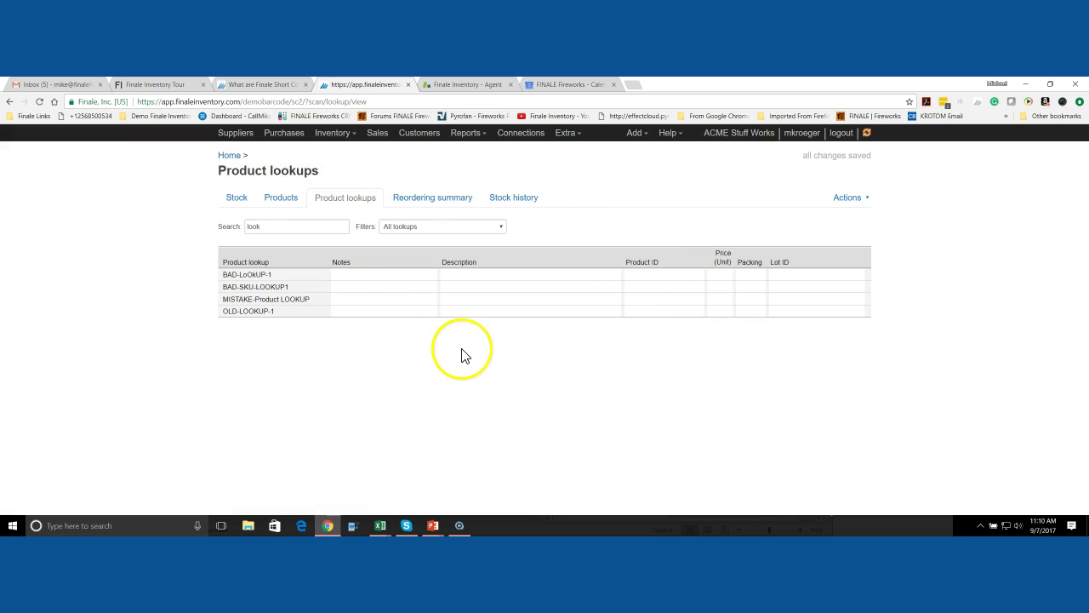